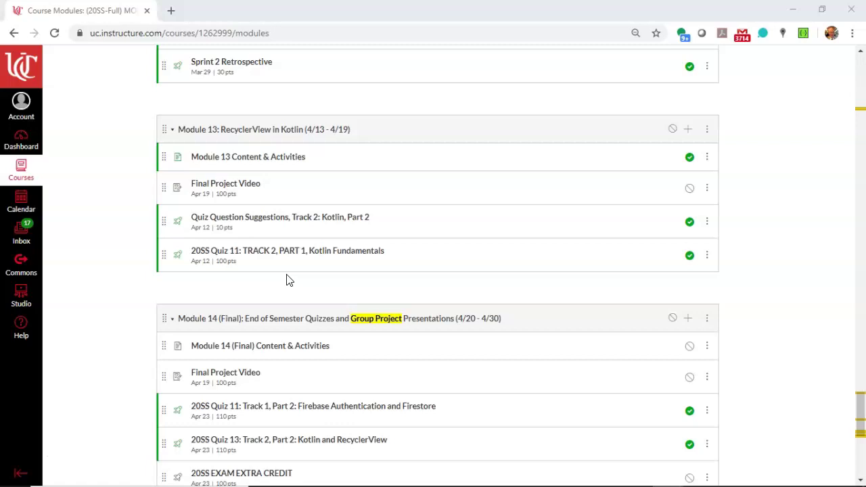
# - Start a new course module named "Quiz Question Suggestions 14"
pyautogui.click(419, 169)
pyautogui.scroll(6, 788, 284)
pyautogui.scroll(15, 792, 280)
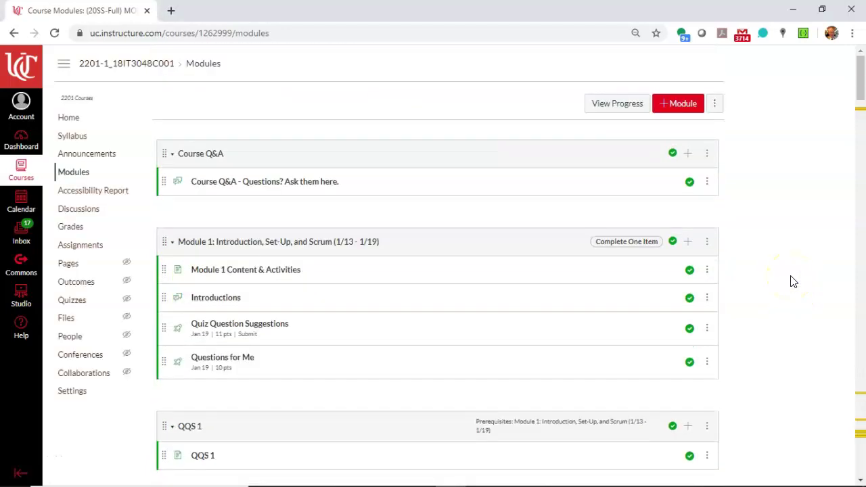
pyautogui.click(679, 108)
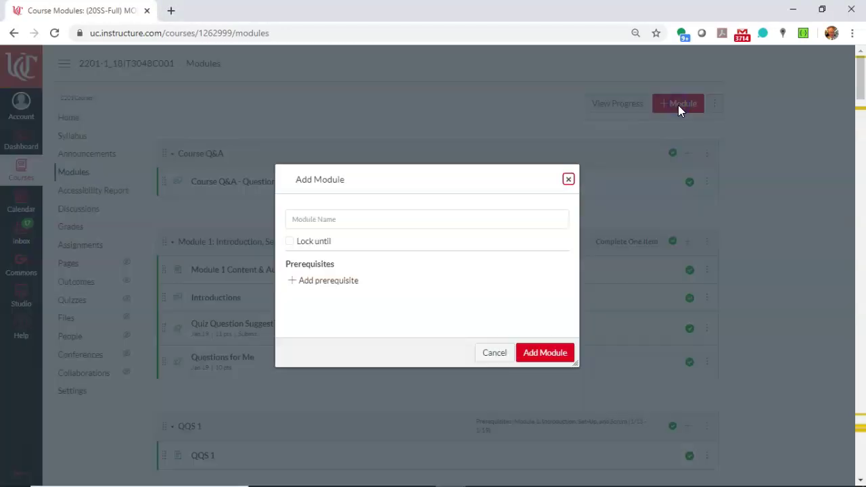
pyautogui.click(389, 217)
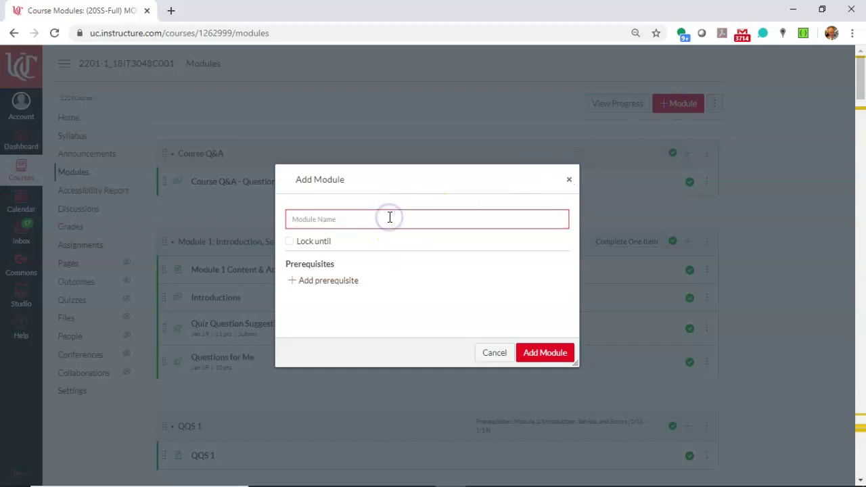
pyautogui.write('QQ')
pyautogui.write('iz Question Suggestions ')
pyautogui.write('14')
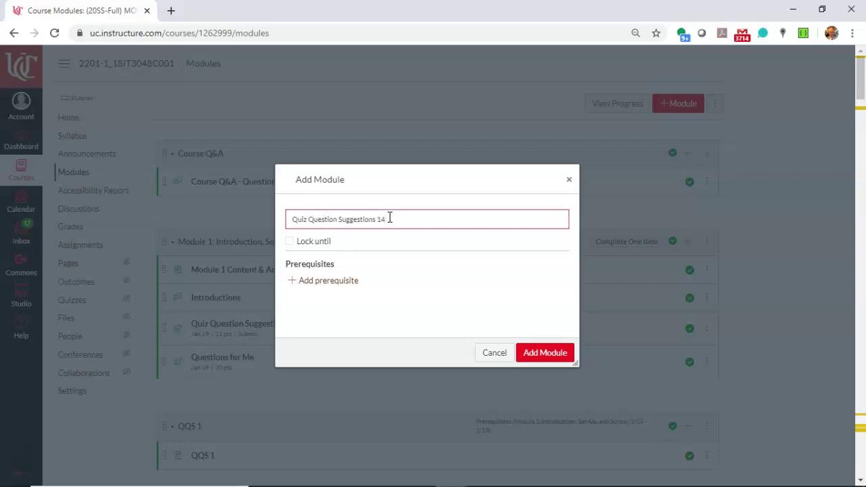
# - Add "Module 13: RecyclerView in Kotlin (4/13 - 4/19)" as the new module's prerequisite and create the module
pyautogui.click(328, 280)
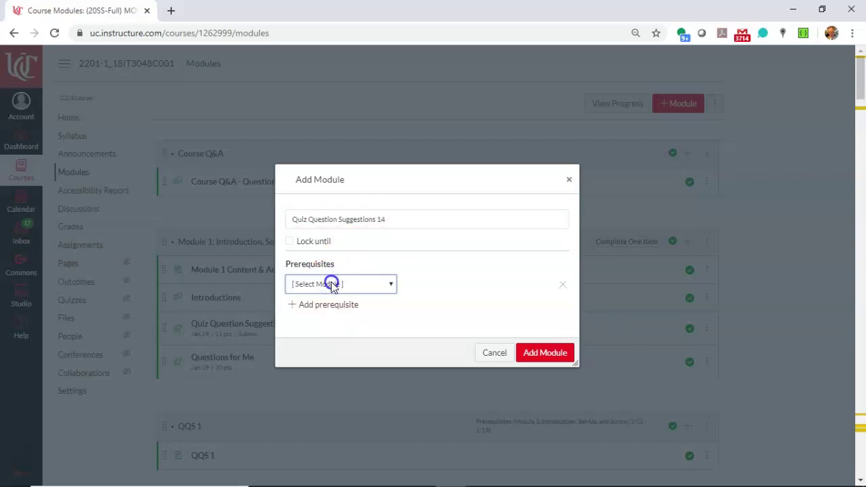
pyautogui.click(331, 281)
pyautogui.click(383, 285)
pyautogui.click(379, 285)
pyautogui.scroll(-3, 340, 202)
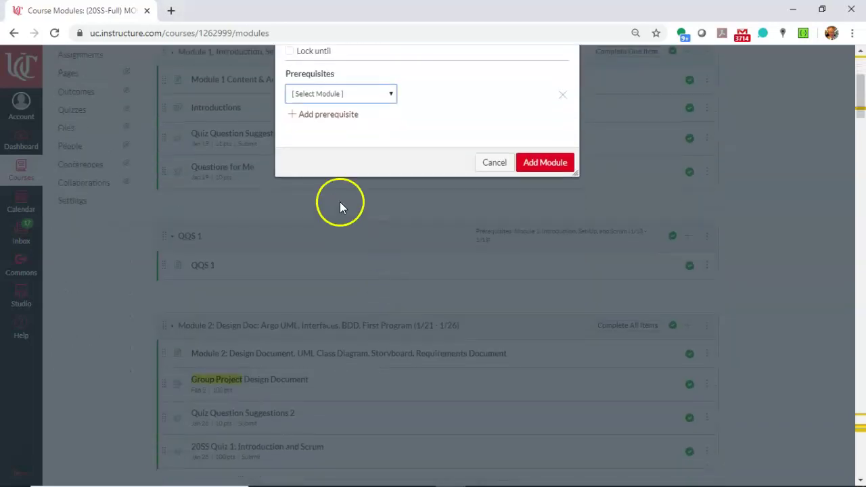
pyautogui.scroll(2, 340, 201)
pyautogui.click(367, 224)
pyautogui.scroll(-3, 433, 312)
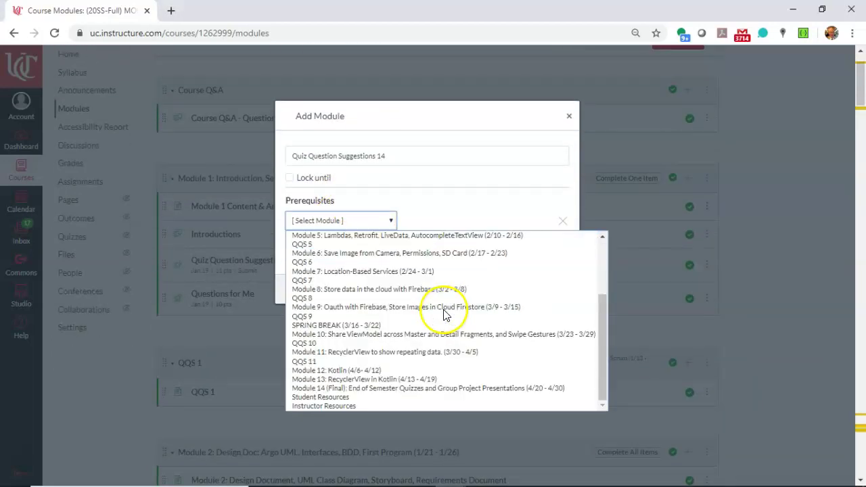
pyautogui.click(468, 379)
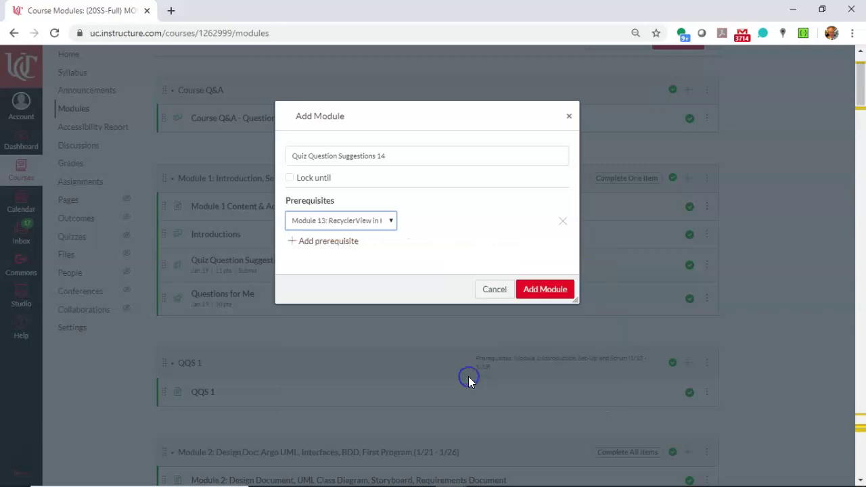
pyautogui.click(537, 295)
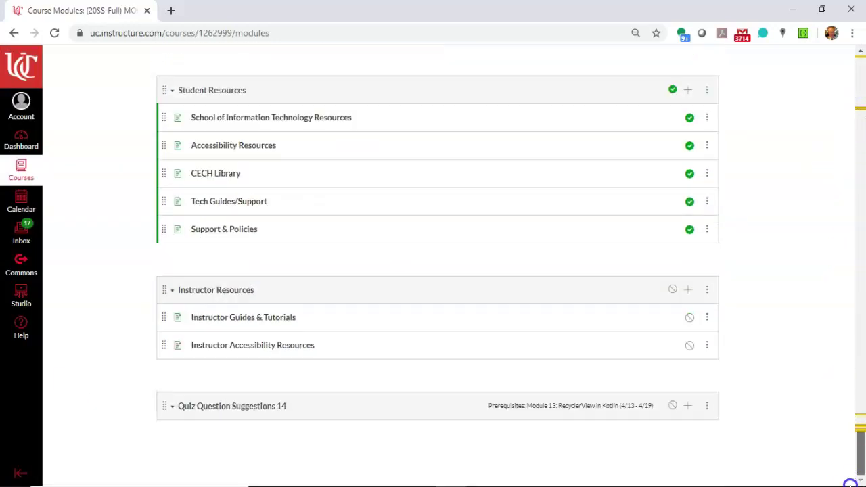
# - Move the Quiz Question Suggestions 14 module between Module 13 and Module 14 and rename it "Quiz Question Suggestions 13"
pyautogui.moveTo(163, 403); pyautogui.dragTo(249, 228)
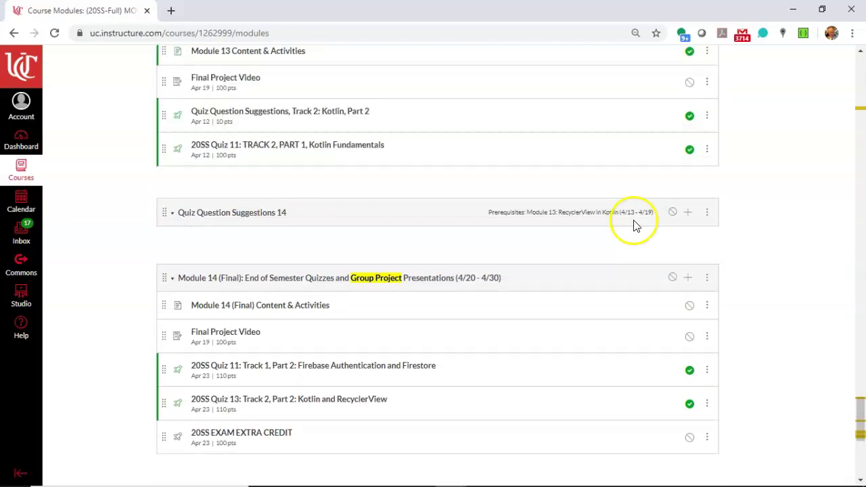
pyautogui.click(708, 215)
pyautogui.click(687, 236)
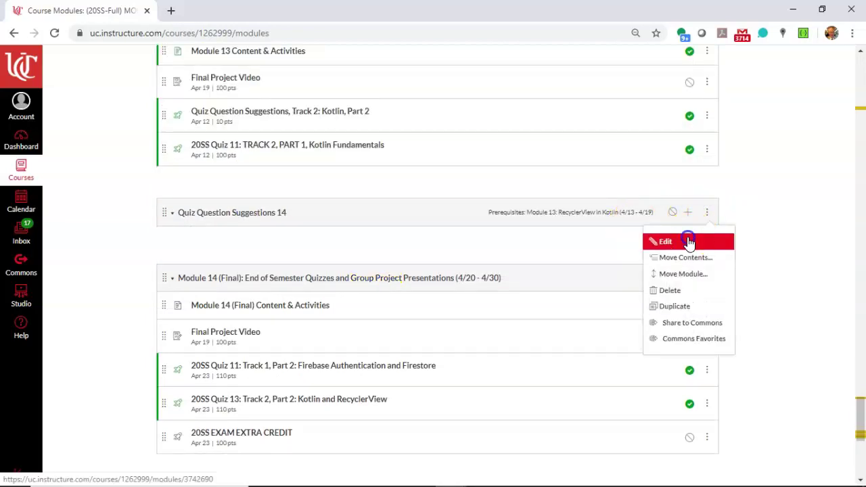
pyautogui.click(387, 168)
pyautogui.press('BackSpace')
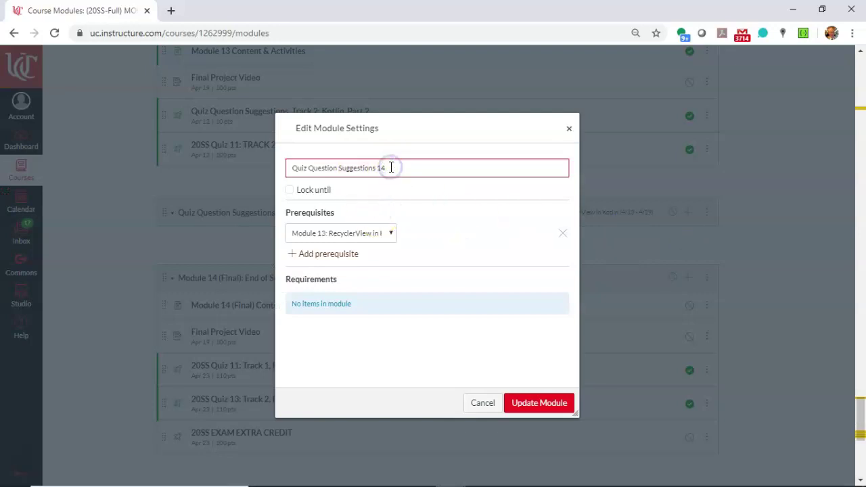
pyautogui.write('3')
pyautogui.click(545, 403)
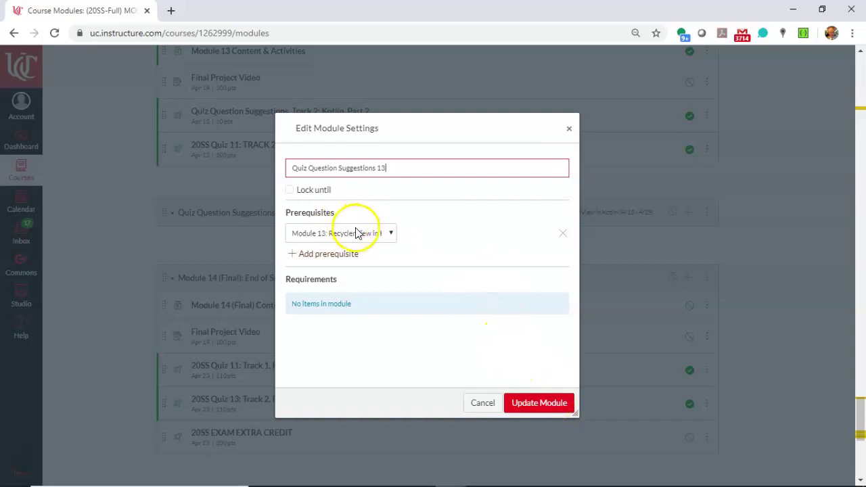
pyautogui.click(550, 404)
pyautogui.scroll(2, 534, 284)
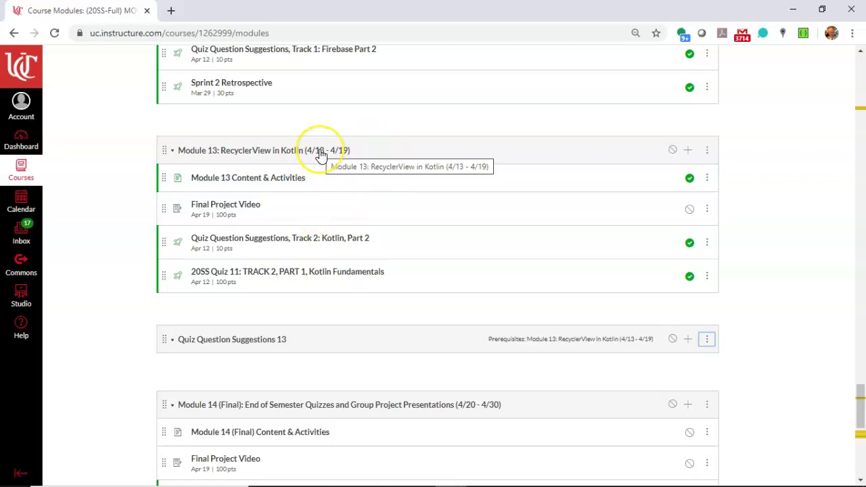
pyautogui.click(709, 149)
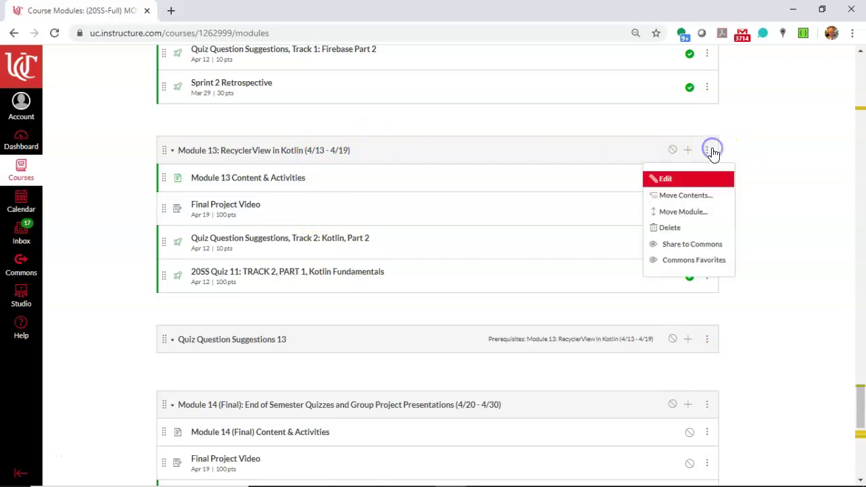
pyautogui.click(687, 181)
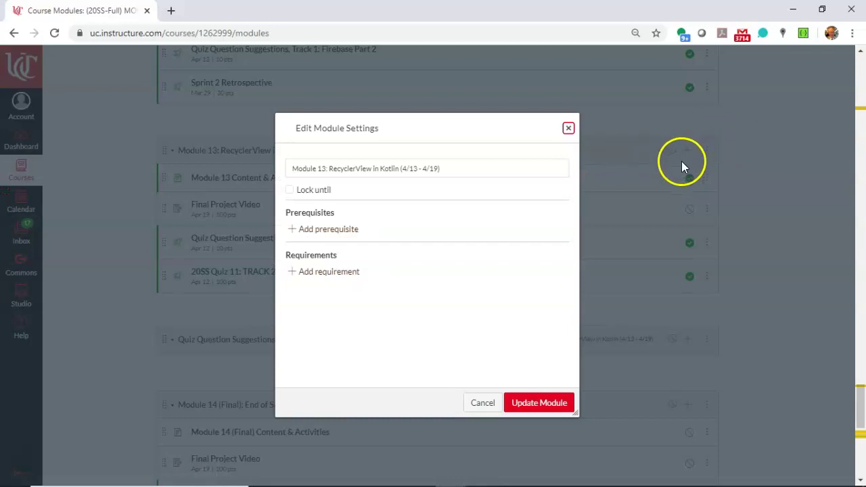
pyautogui.click(333, 271)
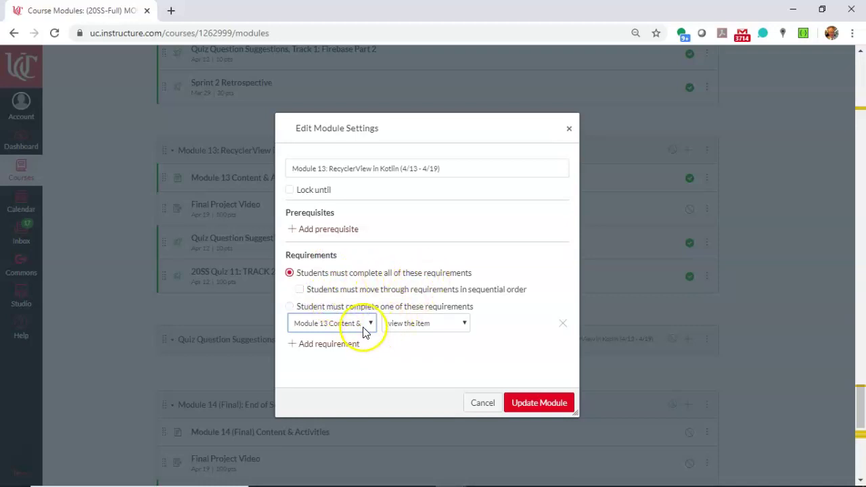
pyautogui.click(363, 325)
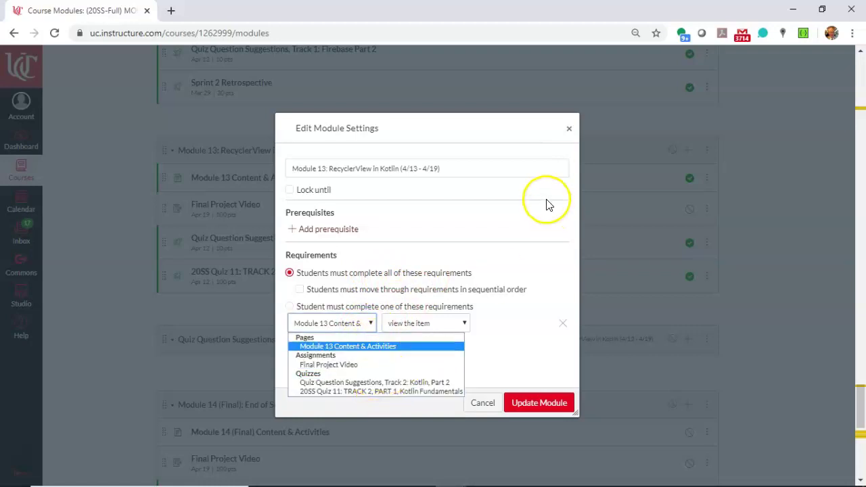
pyautogui.click(571, 128)
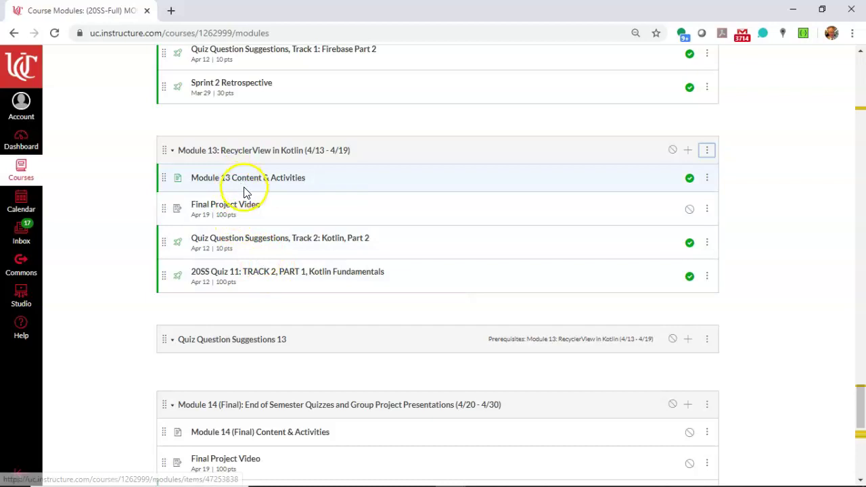
# - Add a completion requirement to Module 13: RecyclerView in Kotlin, with students having to complete all requirements
pyautogui.click(708, 150)
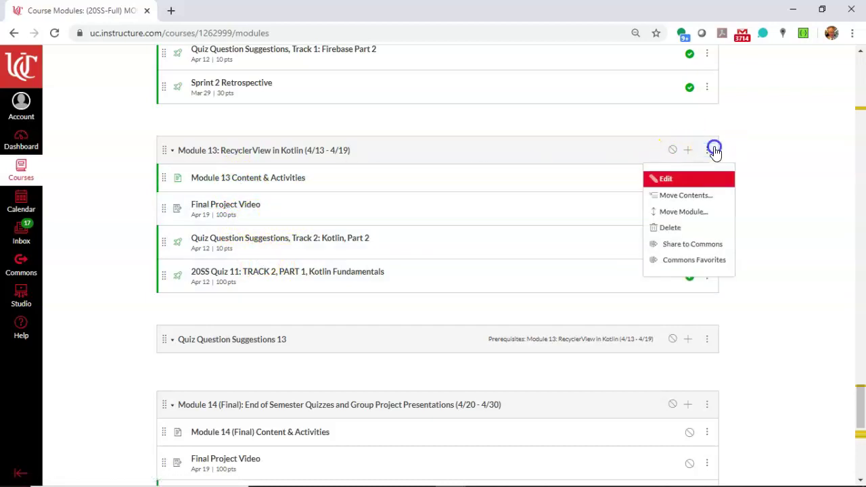
pyautogui.click(669, 177)
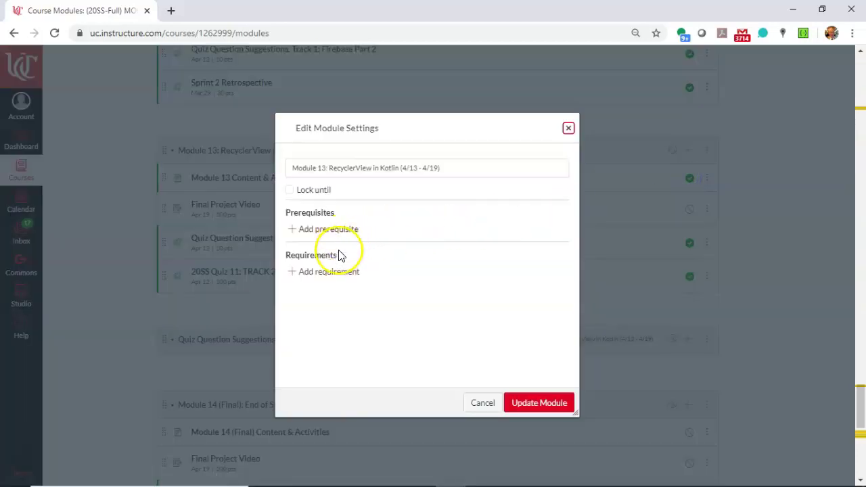
pyautogui.click(329, 272)
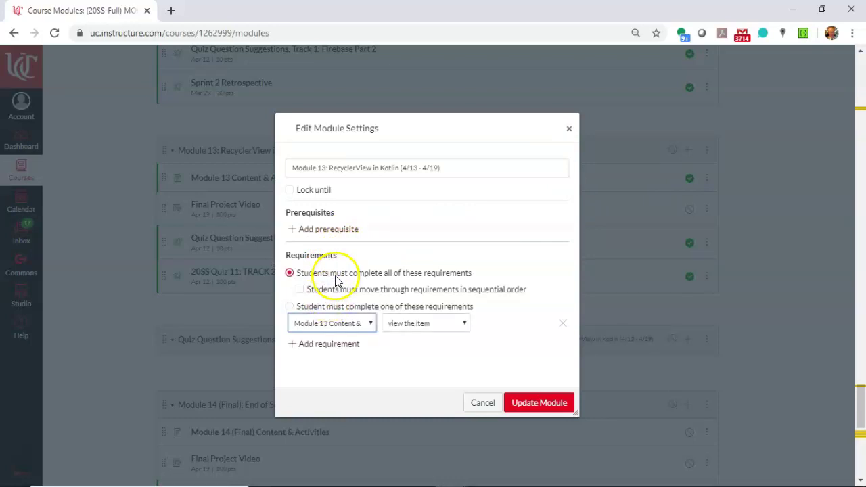
pyautogui.click(366, 326)
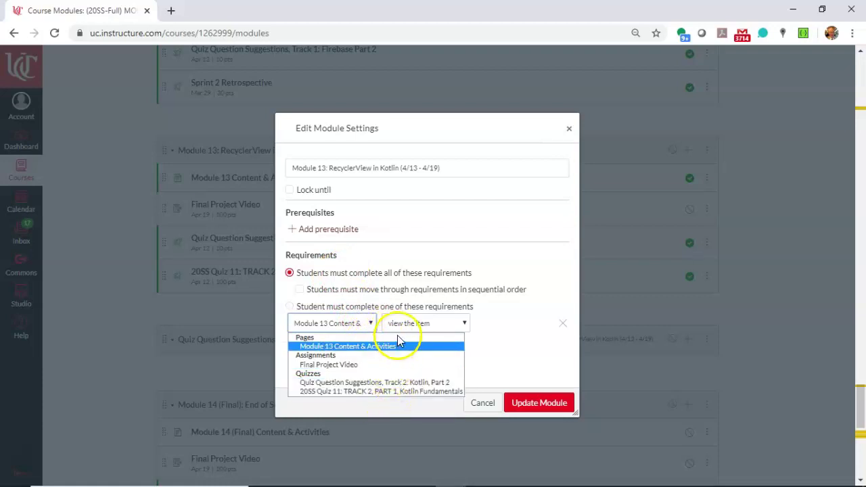
pyautogui.click(368, 324)
pyautogui.click(367, 324)
pyautogui.click(428, 270)
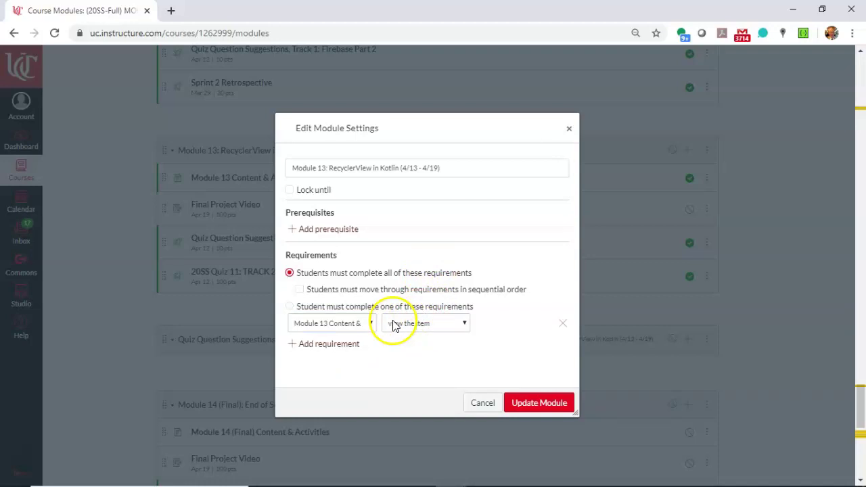
# - Try Final Project Video as the required item, first with "submit the assignment" and then with "view the item"
pyautogui.click(350, 325)
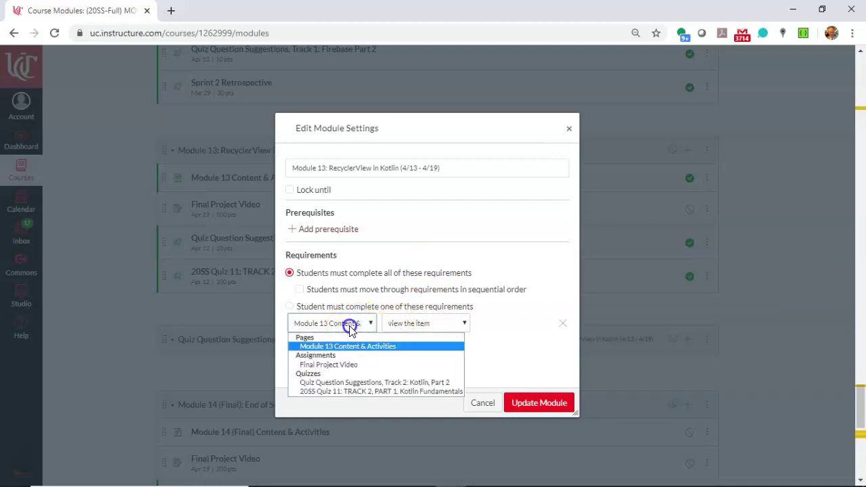
pyautogui.click(352, 364)
pyautogui.click(403, 326)
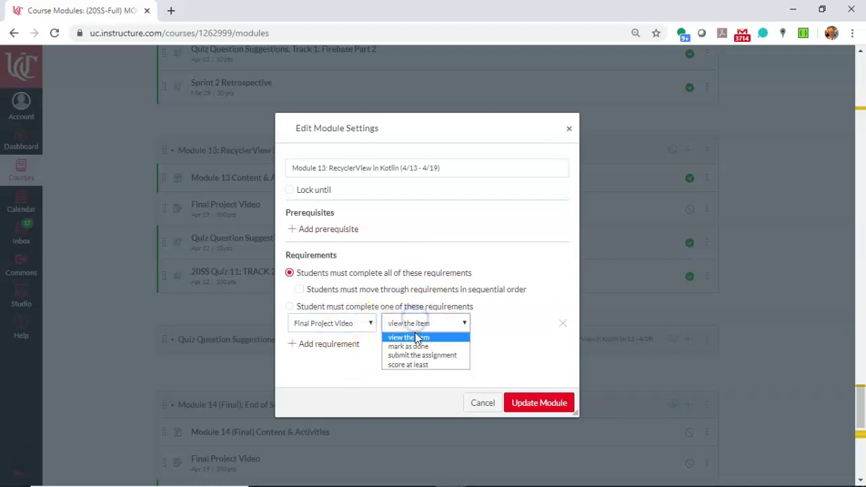
pyautogui.click(417, 356)
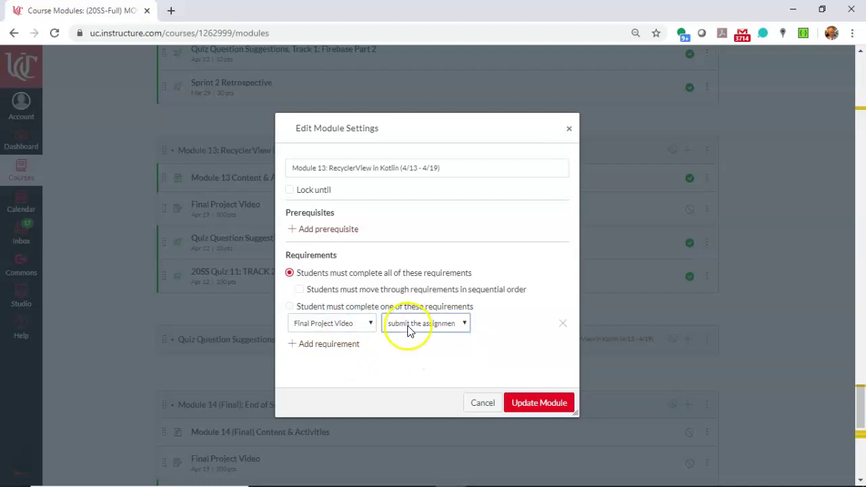
pyautogui.click(408, 325)
pyautogui.click(413, 338)
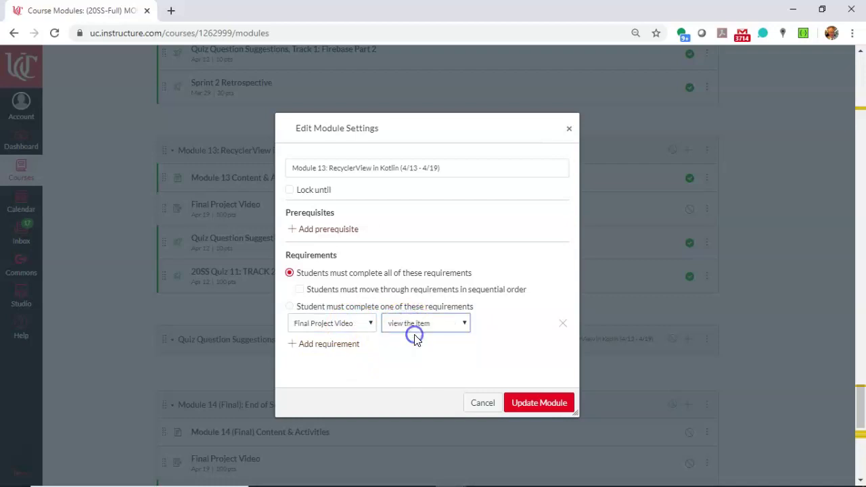
# - Set the requirement to "Quiz Question Suggestions, Track 2: Kotlin, Part 2" with the condition "submit the assignment"
pyautogui.click(362, 325)
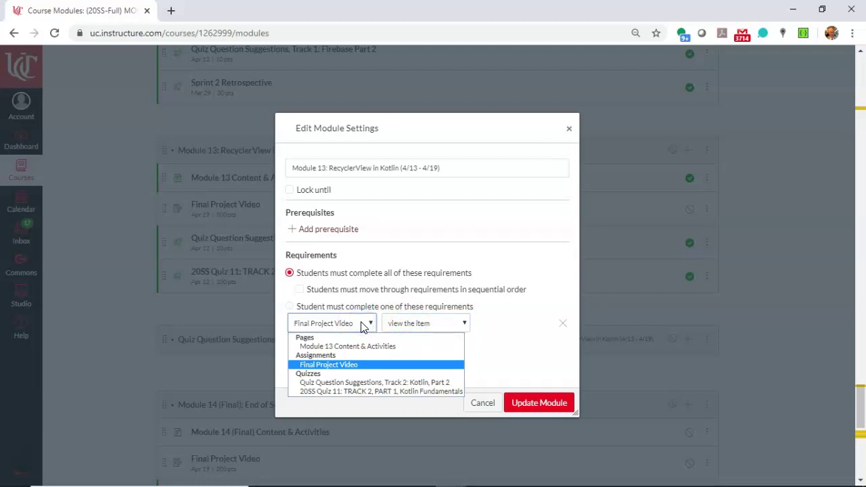
pyautogui.moveTo(362, 325); pyautogui.dragTo(374, 383)
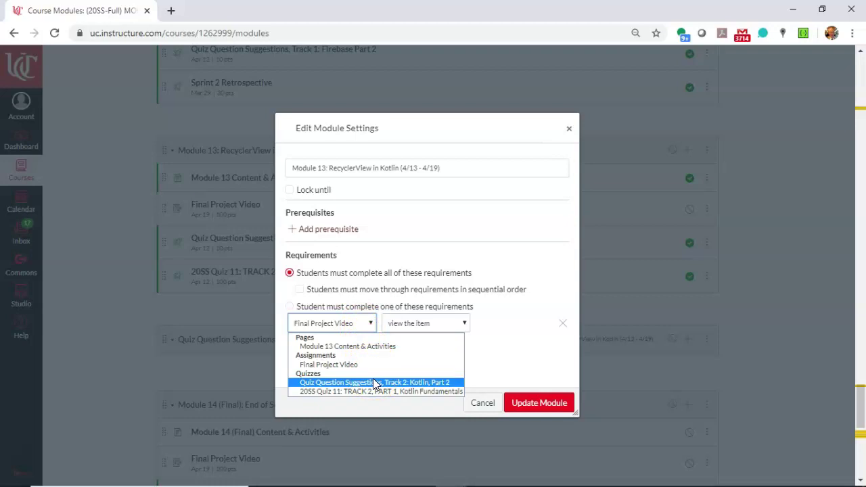
pyautogui.click(374, 383)
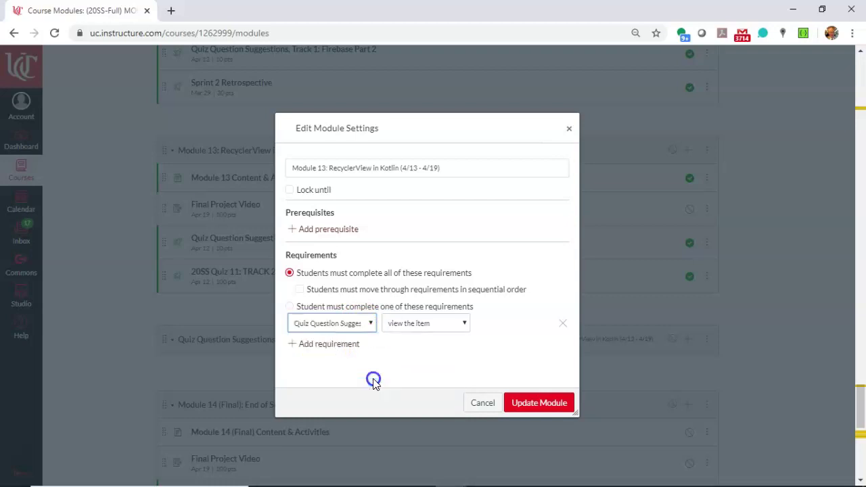
pyautogui.click(417, 327)
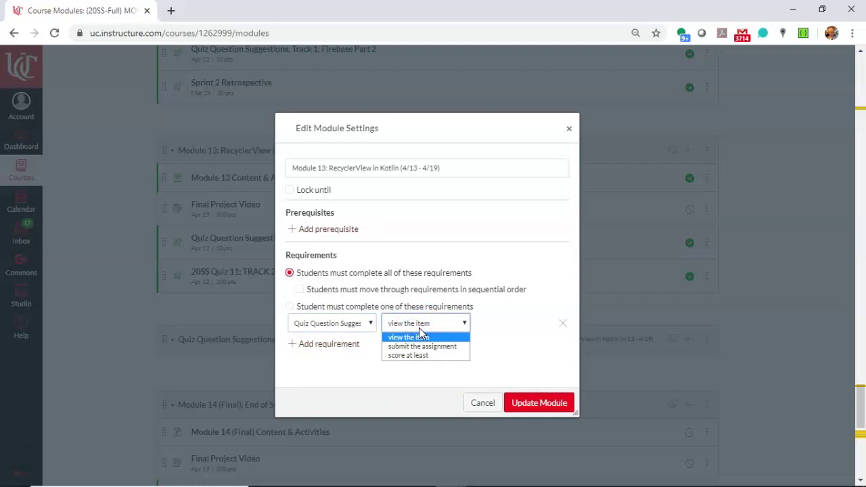
pyautogui.click(426, 347)
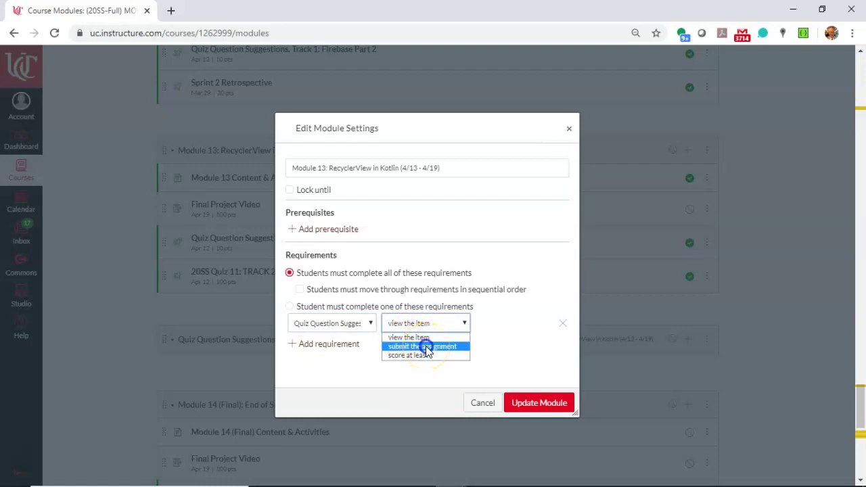
pyautogui.click(441, 322)
pyautogui.click(436, 347)
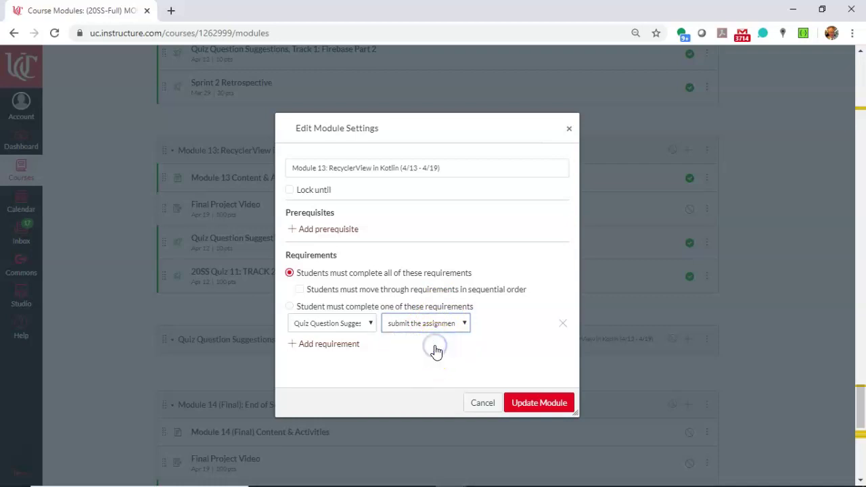
# - Add "20SS Quiz 11: TRACK 2, PART 1, Kotlin Fundamentals" as a second requirement with the condition "submit the assignment" and update Module 13
pyautogui.click(338, 345)
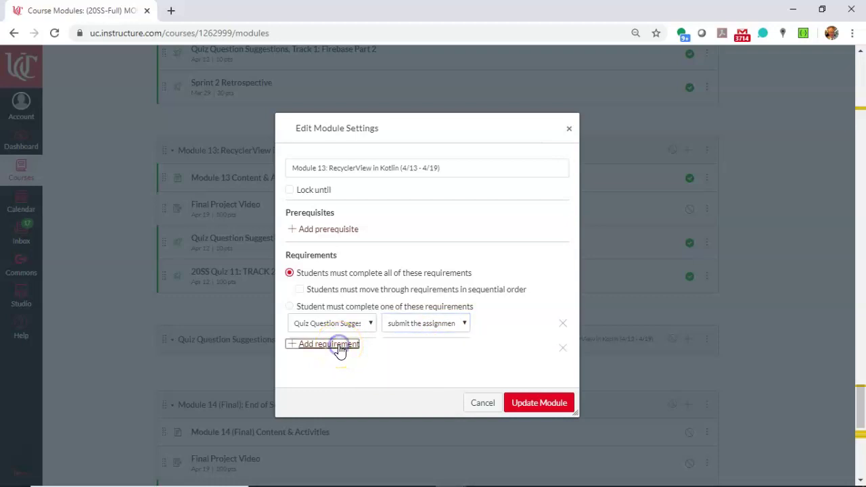
pyautogui.click(365, 352)
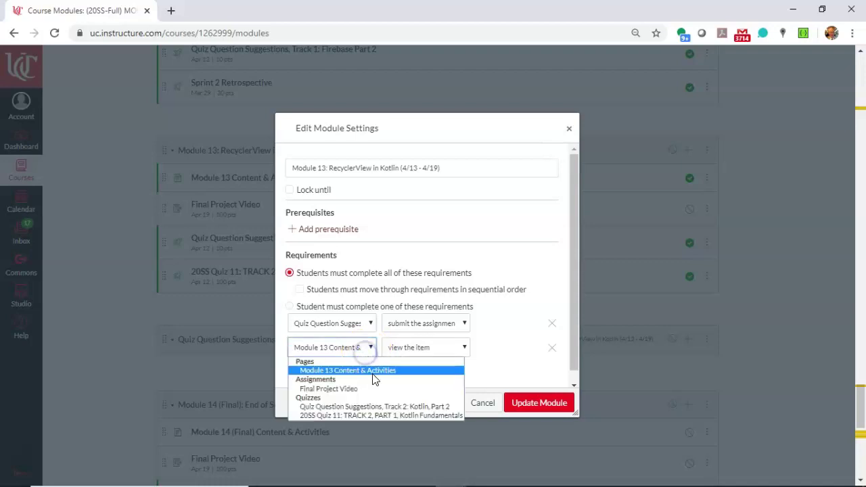
pyautogui.click(385, 415)
pyautogui.click(431, 348)
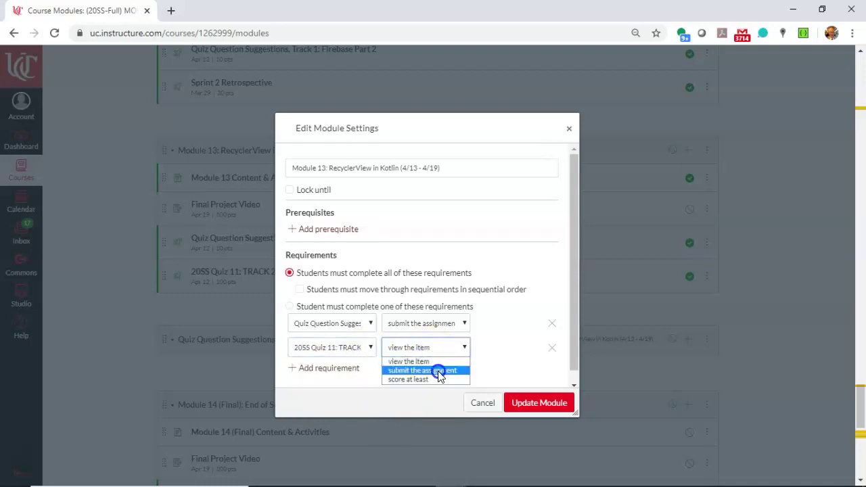
pyautogui.click(438, 373)
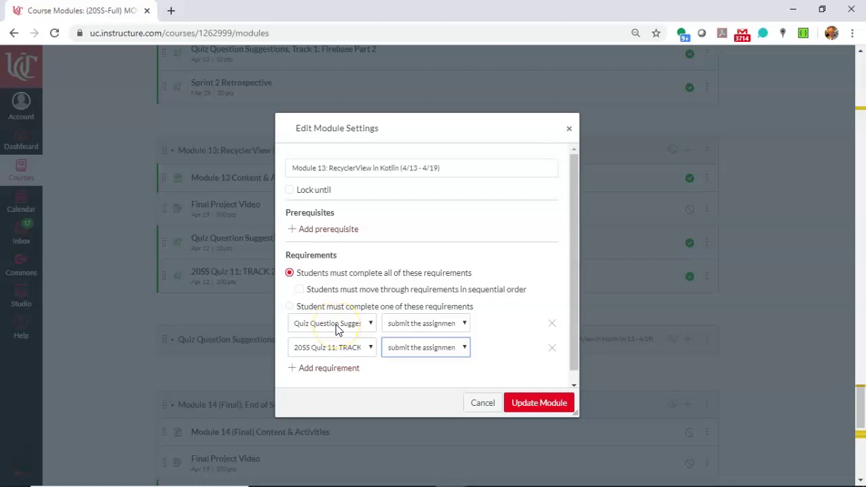
pyautogui.click(539, 403)
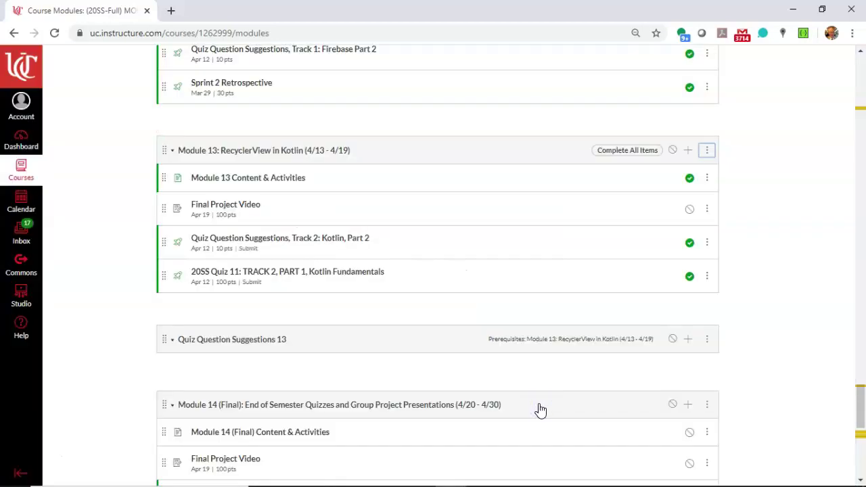
# - Review the requirements in Module 13's settings and close them without making changes
pyautogui.click(636, 149)
pyautogui.click(708, 151)
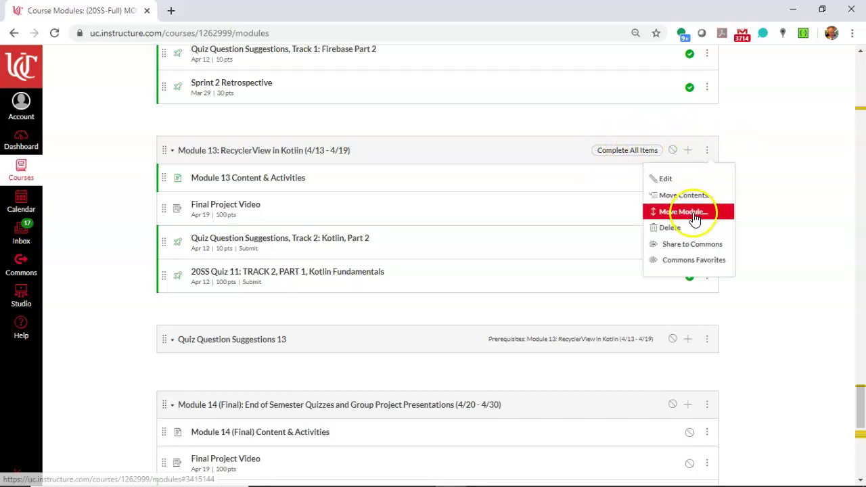
pyautogui.click(690, 178)
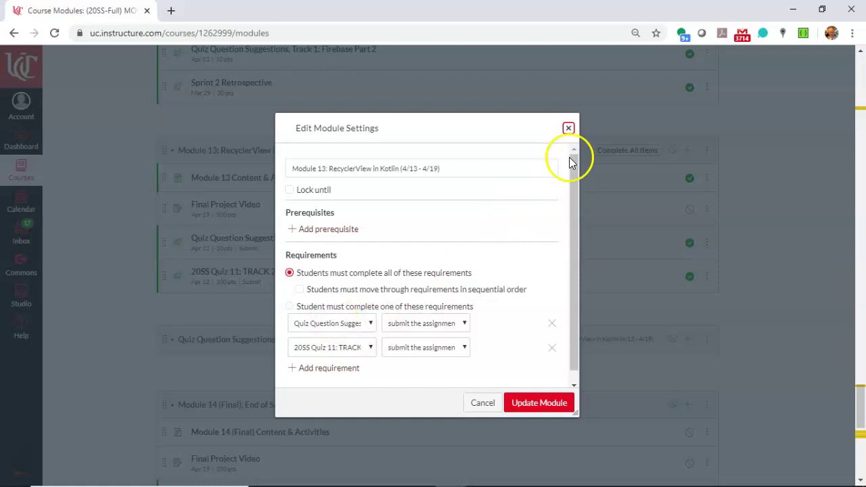
pyautogui.click(568, 128)
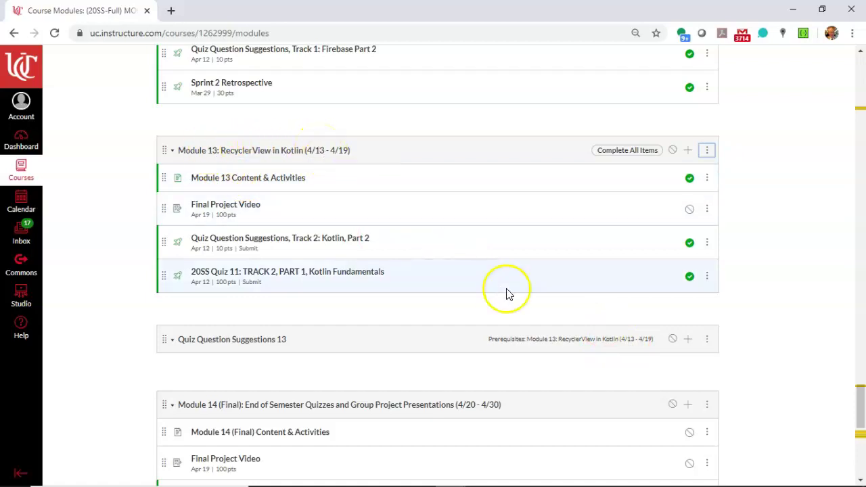
pyautogui.click(709, 341)
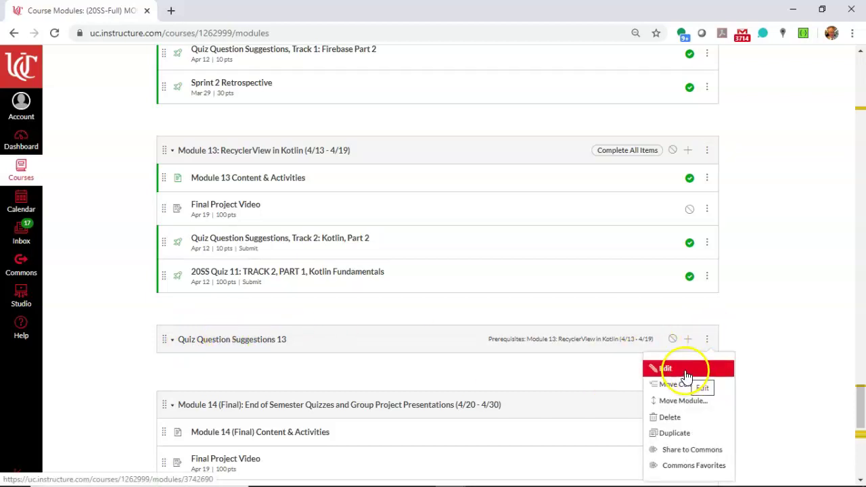
pyautogui.click(495, 344)
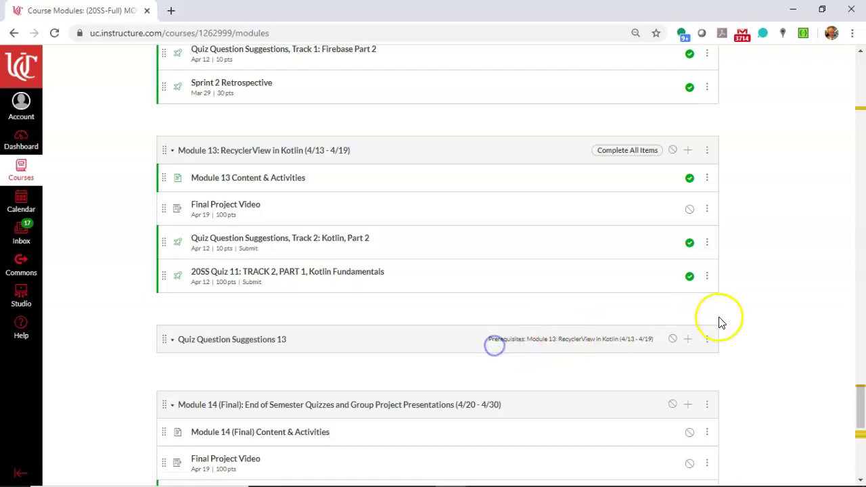
# - Add a new page named "Quiz Question Suggestions for Quiz 13" to the Quiz Question Suggestions 13 module
pyautogui.click(685, 339)
pyautogui.click(328, 193)
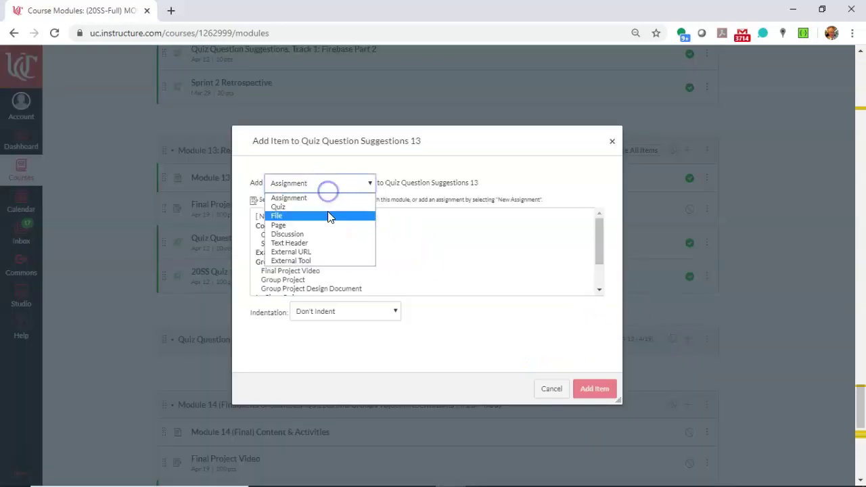
pyautogui.click(334, 230)
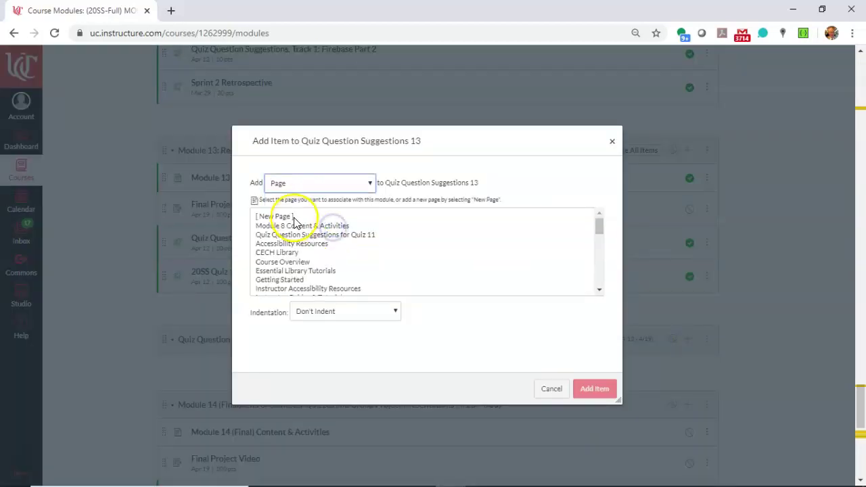
pyautogui.click(291, 217)
pyautogui.click(594, 389)
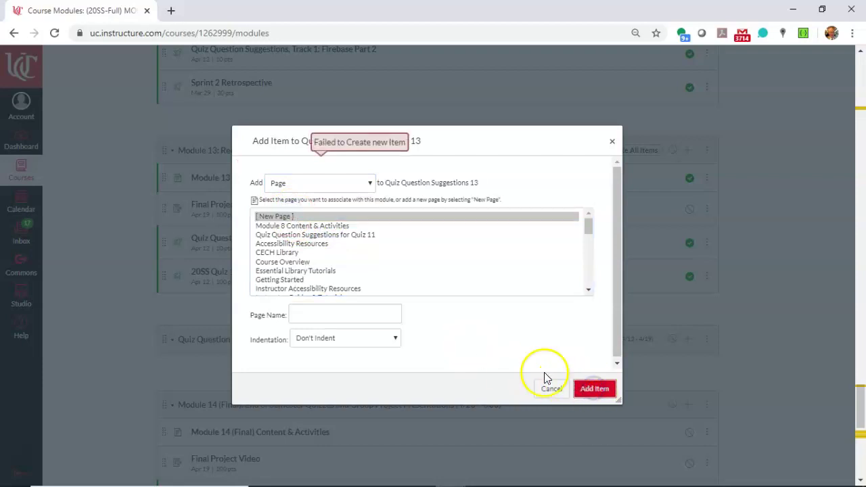
pyautogui.click(335, 315)
pyautogui.write('Quiz Question Suggest')
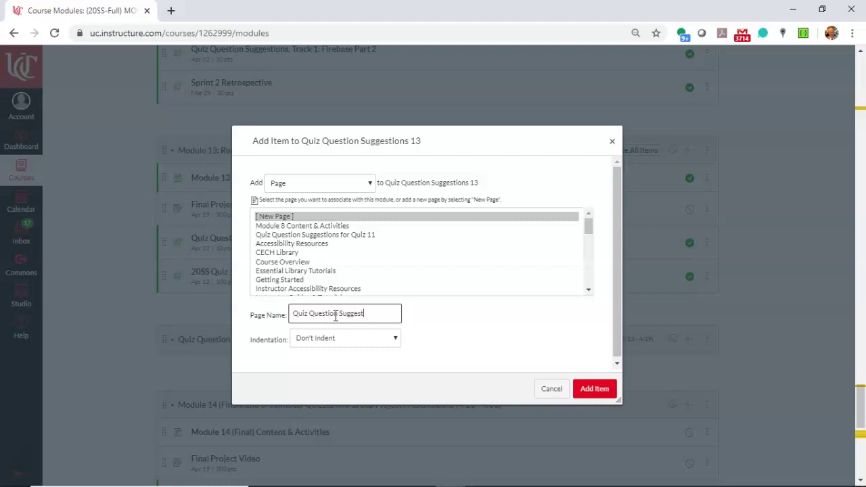
pyautogui.write('ions for Quiz 1')
pyautogui.press('BackSpace')
pyautogui.press('BackSpace')
pyautogui.press('BackSpace')
pyautogui.press('BackSpace')
pyautogui.press('BackSpace')
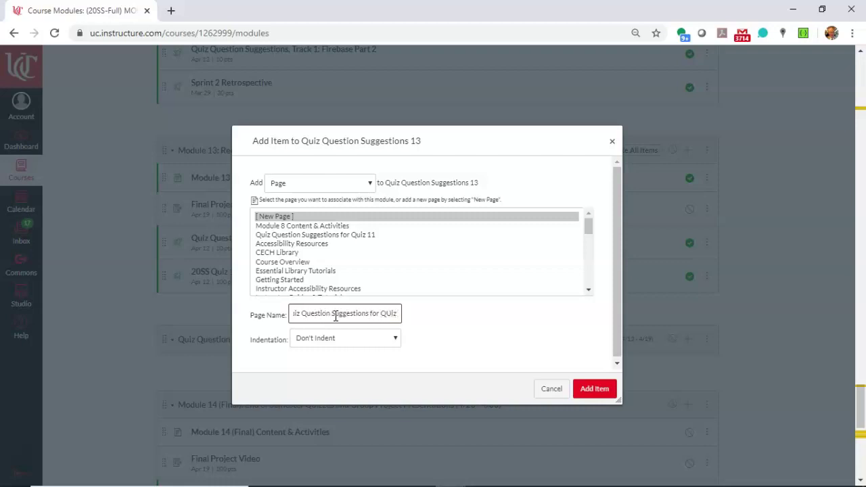
pyautogui.write('uiz 13')
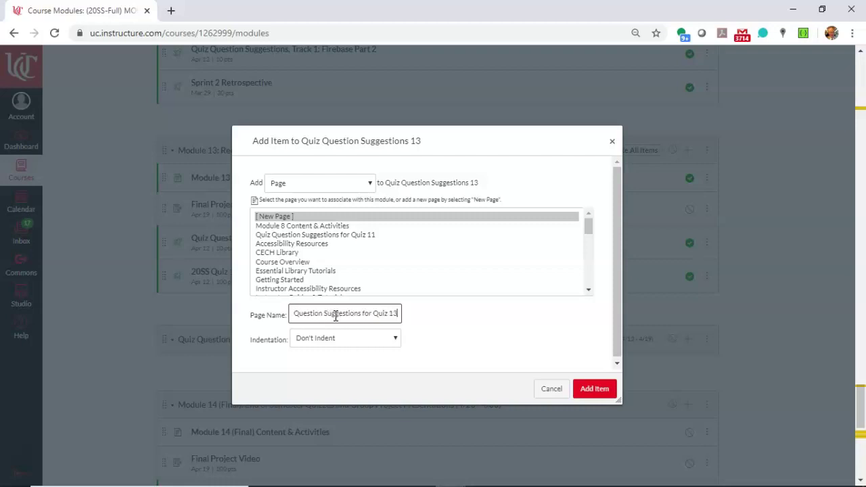
pyautogui.click(596, 389)
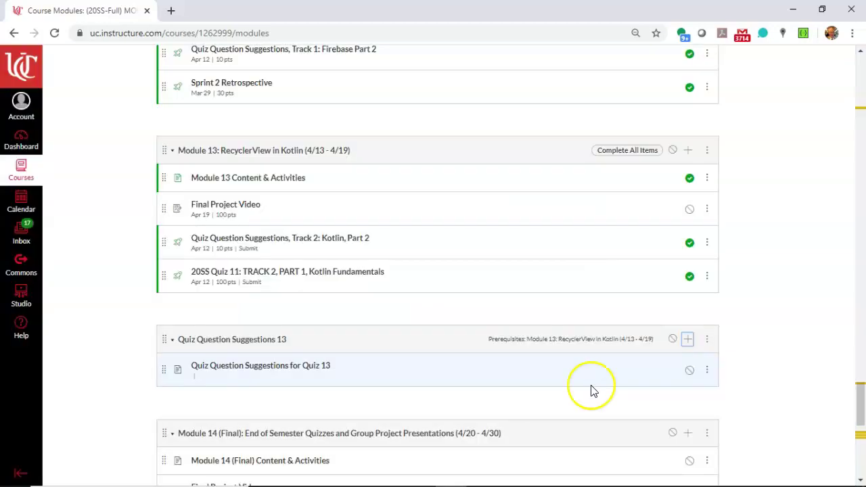
# - Write "What is the ?: operator called in Kotlin?" and "Elvis Operator" on separate lines of the Quiz Question Suggestions for Quiz 13 page and save it
pyautogui.click(290, 373)
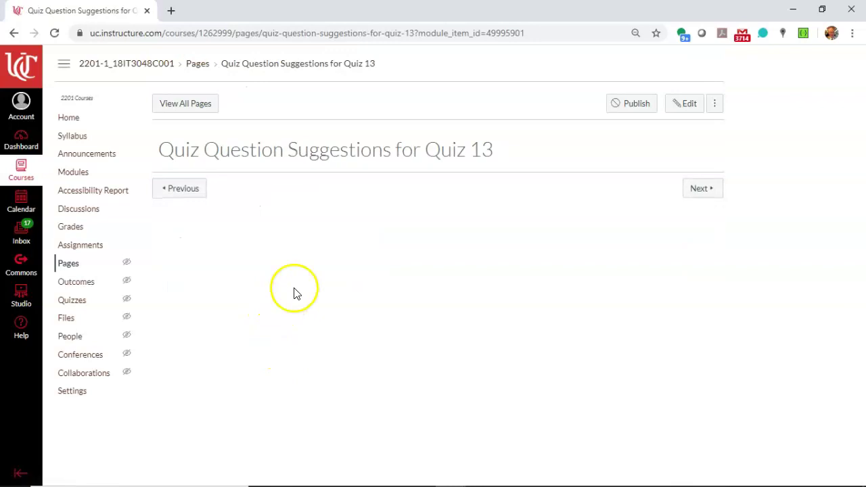
pyautogui.click(685, 113)
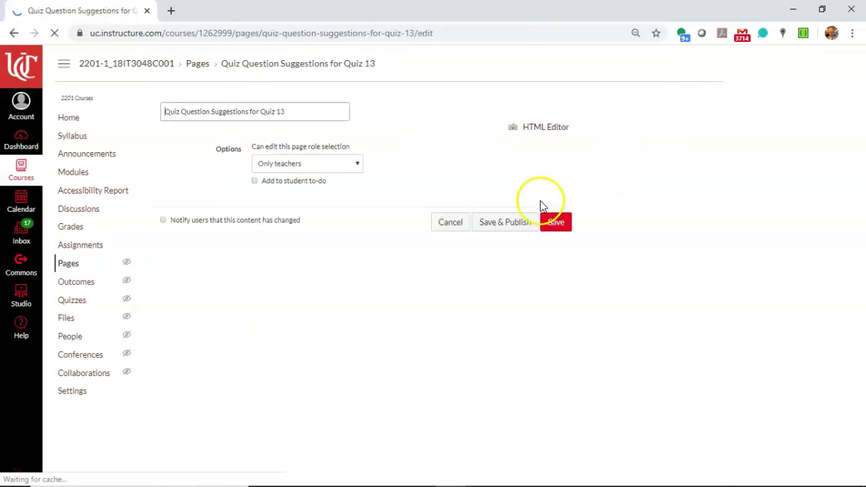
pyautogui.click(270, 243)
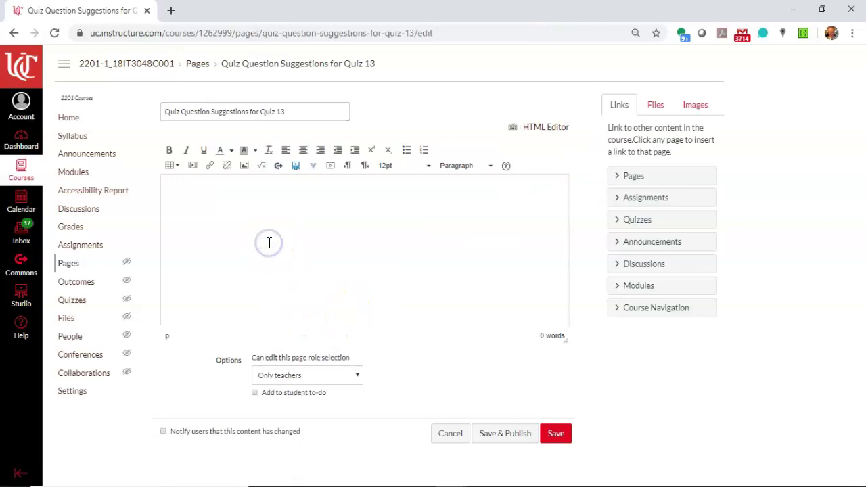
pyautogui.write('W')
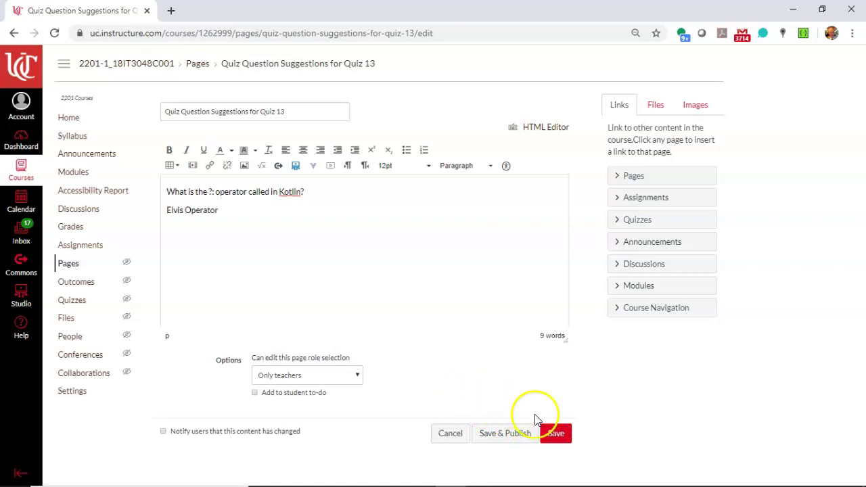
pyautogui.click(564, 436)
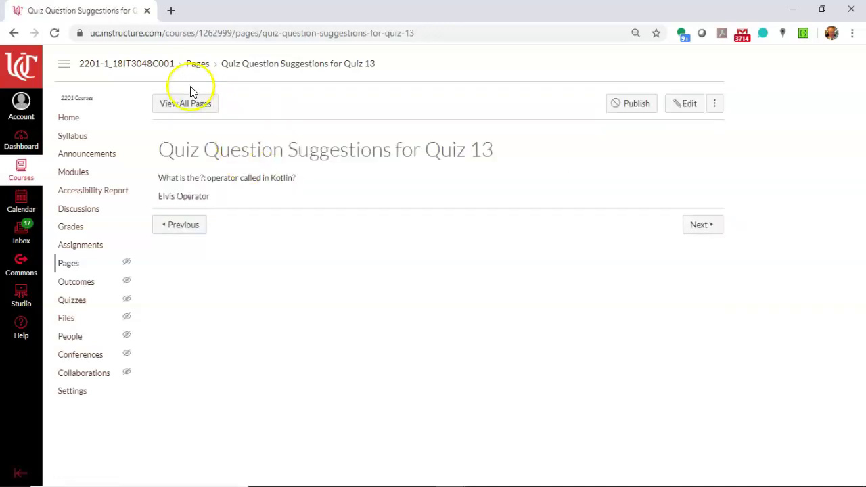
# - Publish the Quiz Question Suggestions 13 module from the course's module list, re-locking modules until the new requirements are completed
pyautogui.click(81, 174)
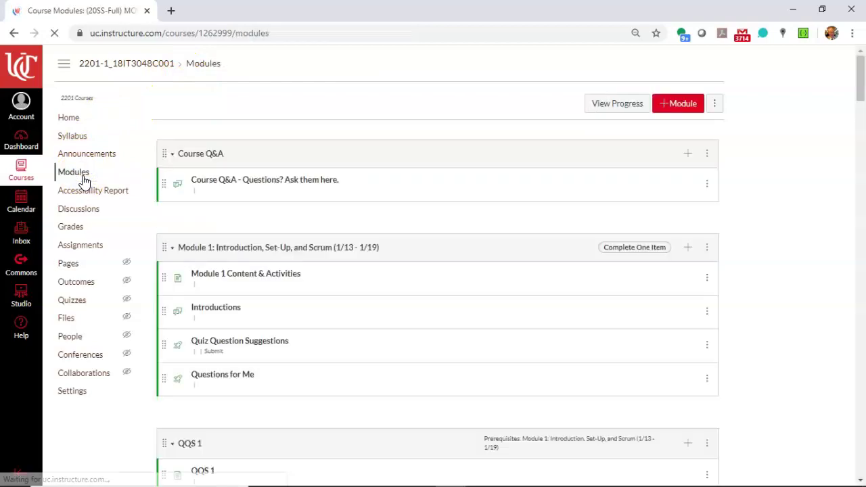
pyautogui.scroll(-5, 339, 242)
pyautogui.scroll(-20, 358, 243)
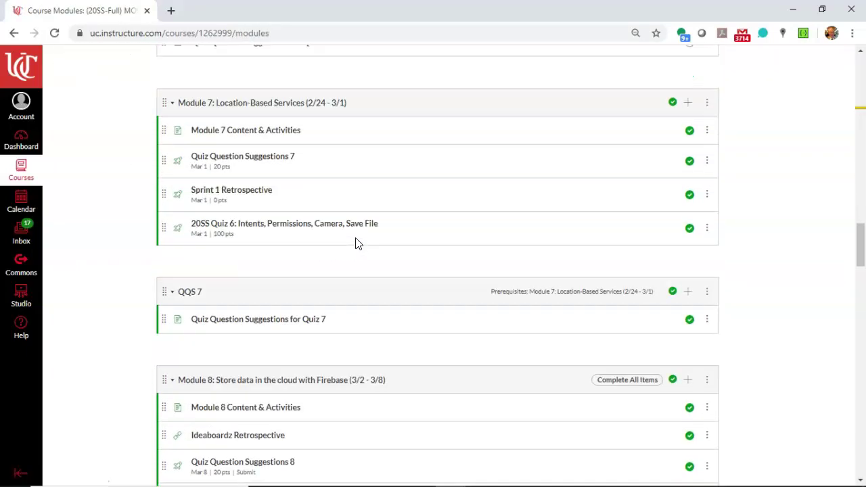
pyautogui.scroll(2, 358, 243)
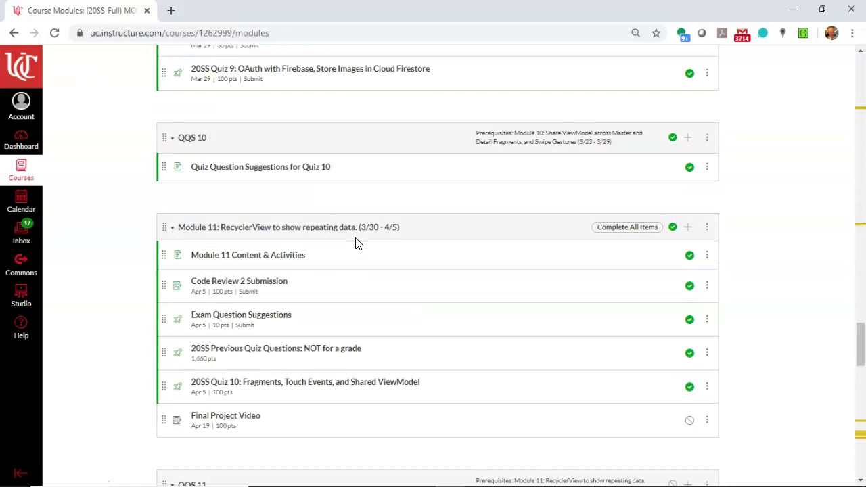
pyautogui.scroll(-14, 358, 243)
pyautogui.scroll(1, 358, 243)
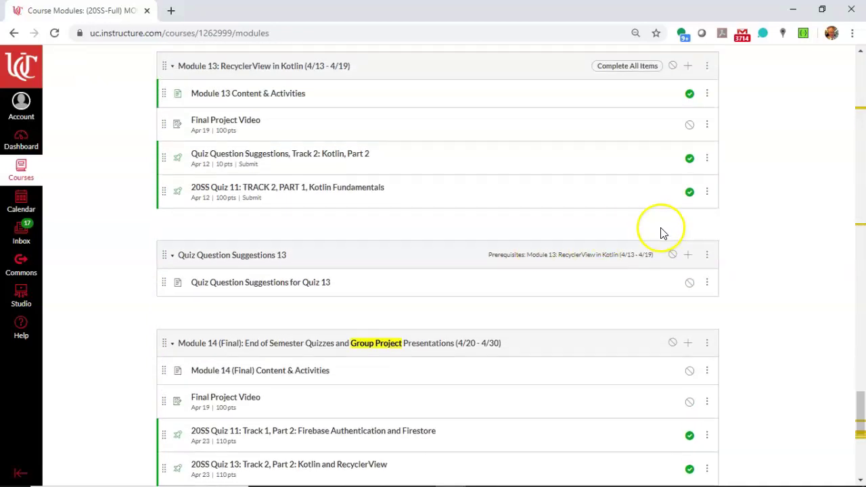
pyautogui.click(673, 255)
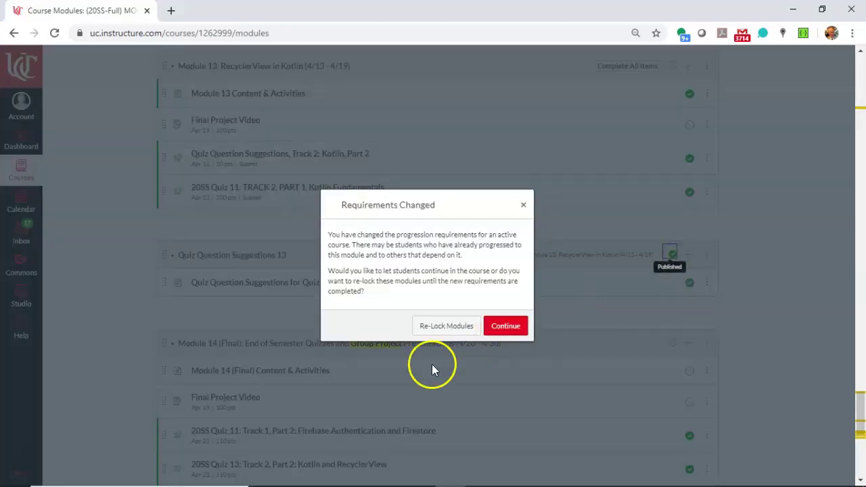
pyautogui.click(458, 326)
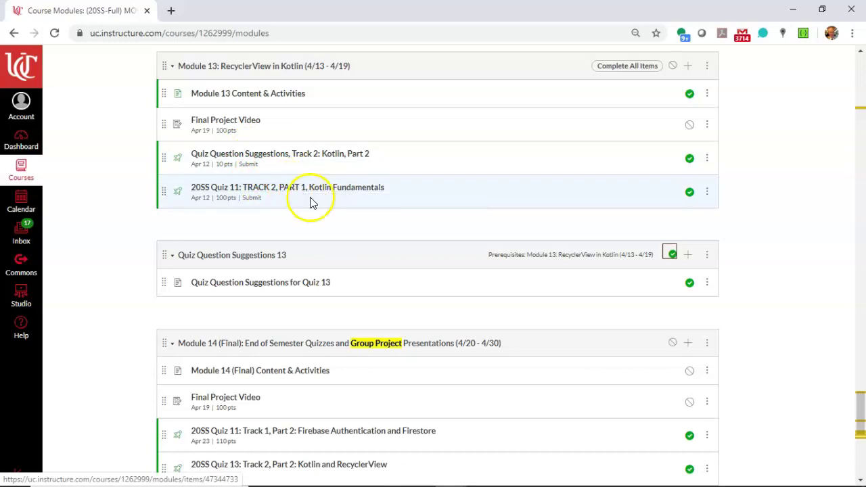
# - Publish Module 13: RecyclerView in Kotlin with the modules re-locked, and unpublish that module again
pyautogui.scroll(1, 311, 203)
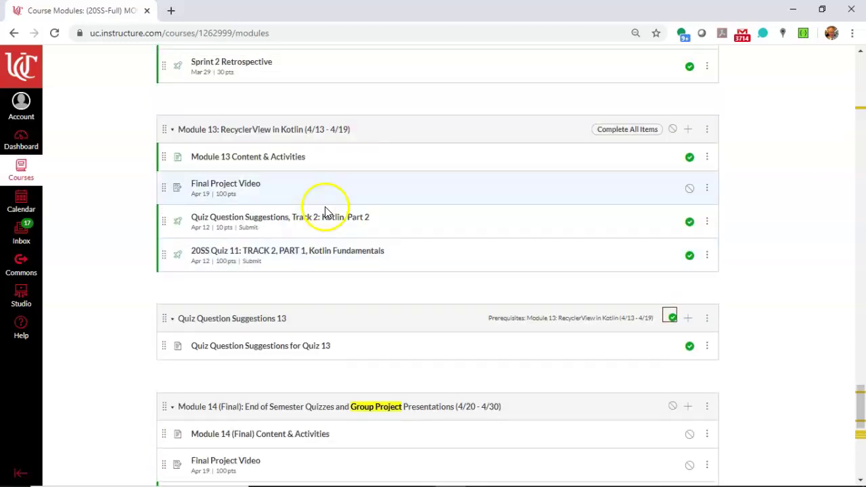
pyautogui.click(673, 129)
pyautogui.rightClick(531, 188)
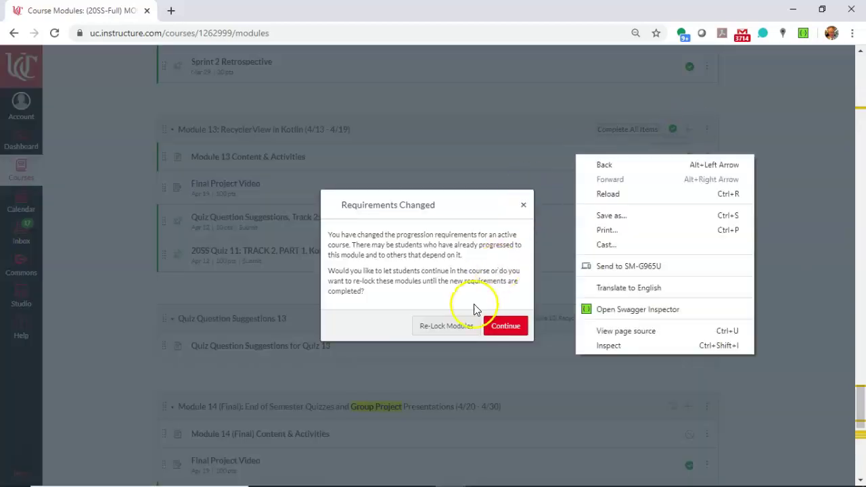
pyautogui.click(436, 327)
pyautogui.click(437, 327)
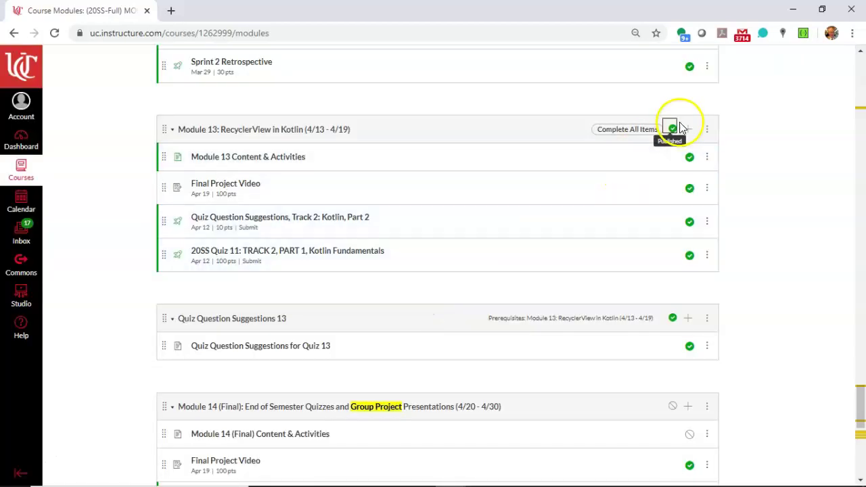
pyautogui.click(671, 130)
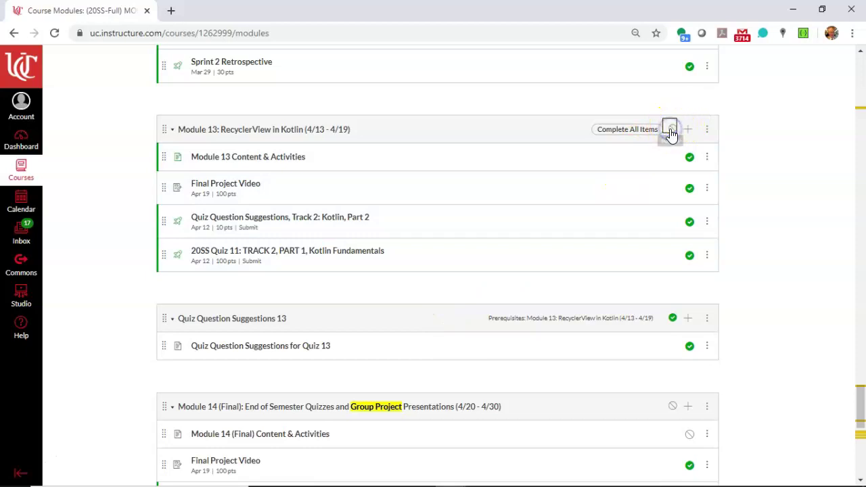